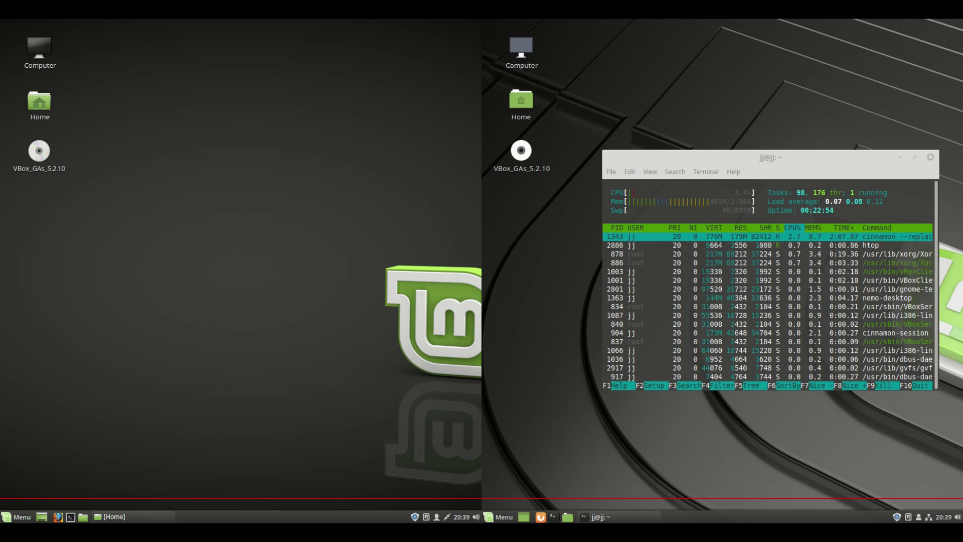
- Close the terminal window running htop on the newer Mint desktop, ending its running process
{"action": "mouse_move", "coordinate": [770, 157]}
{"action": "left_mouse_down"}
{"action": "mouse_move", "coordinate": [706, 164]}
{"action": "mouse_move", "coordinate": [763, 171]}
{"action": "left_mouse_up"}
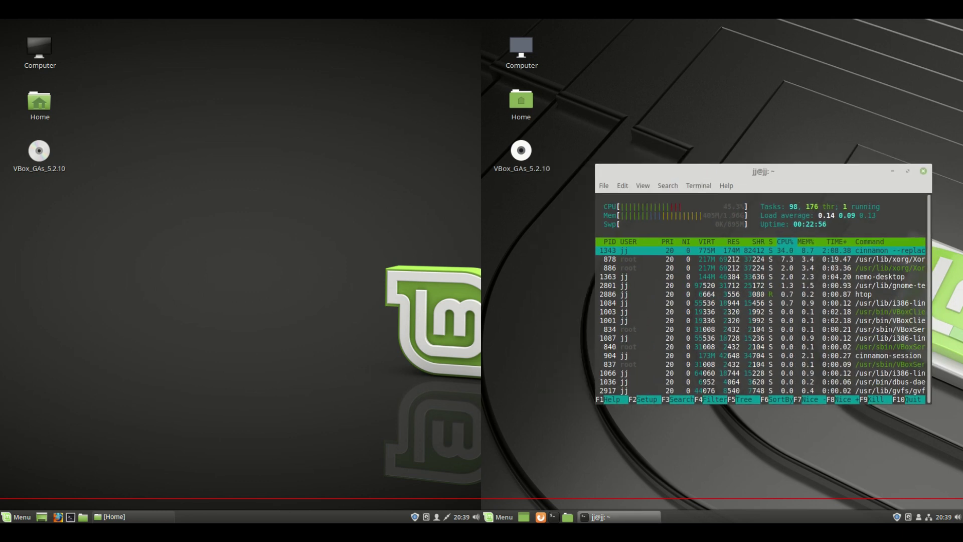
{"action": "left_click", "coordinate": [923, 171]}
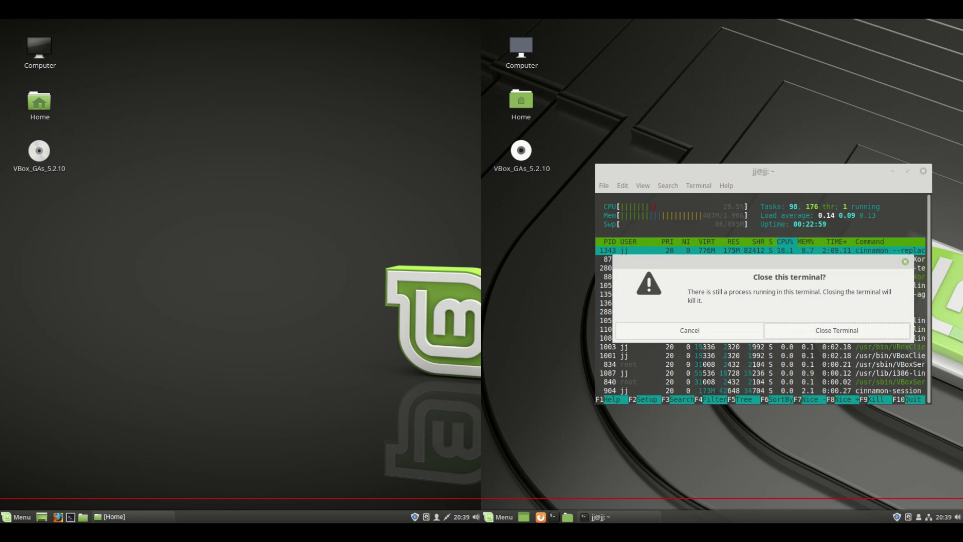
{"action": "key", "text": "Return"}
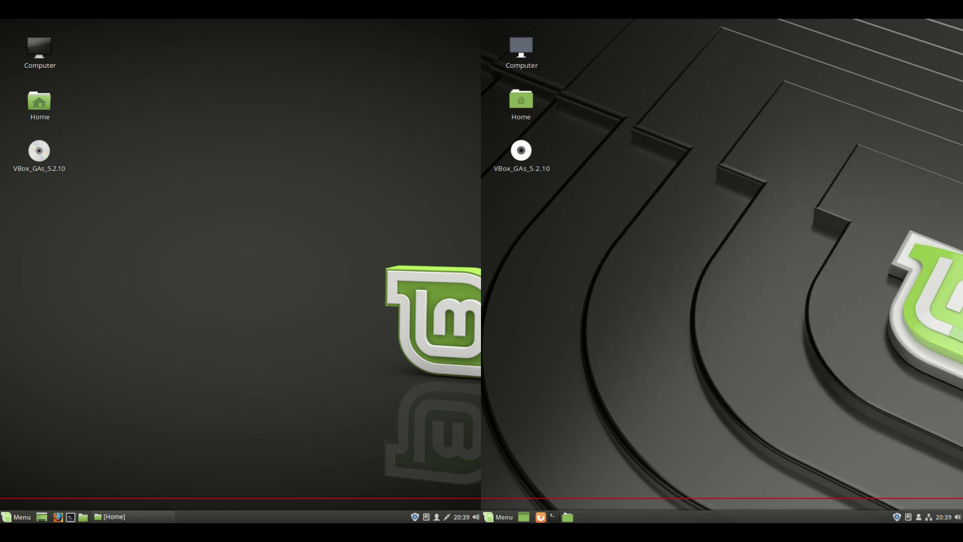
- Open the application menus on both Mint desktops, compare their categories and icons, and close them
{"action": "key", "text": "super"}
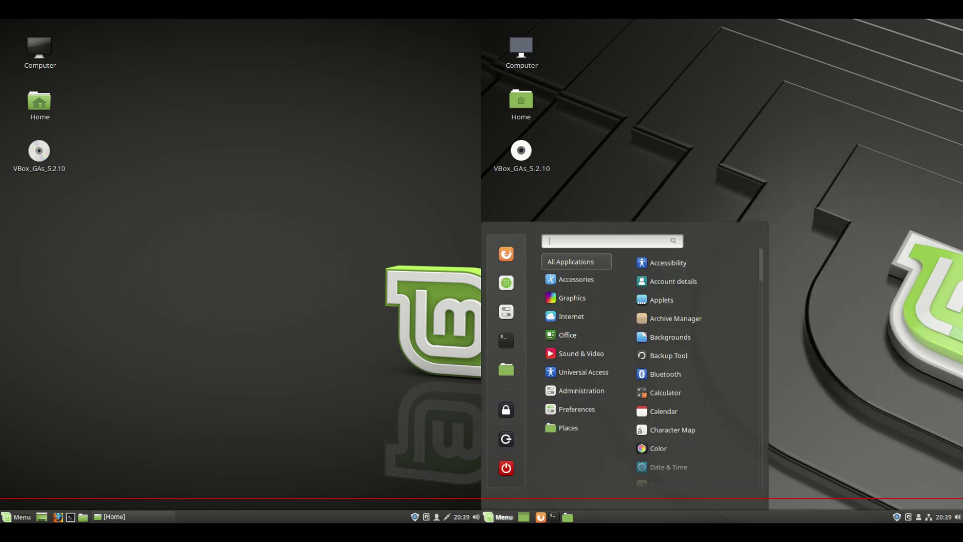
{"action": "key", "text": "super"}
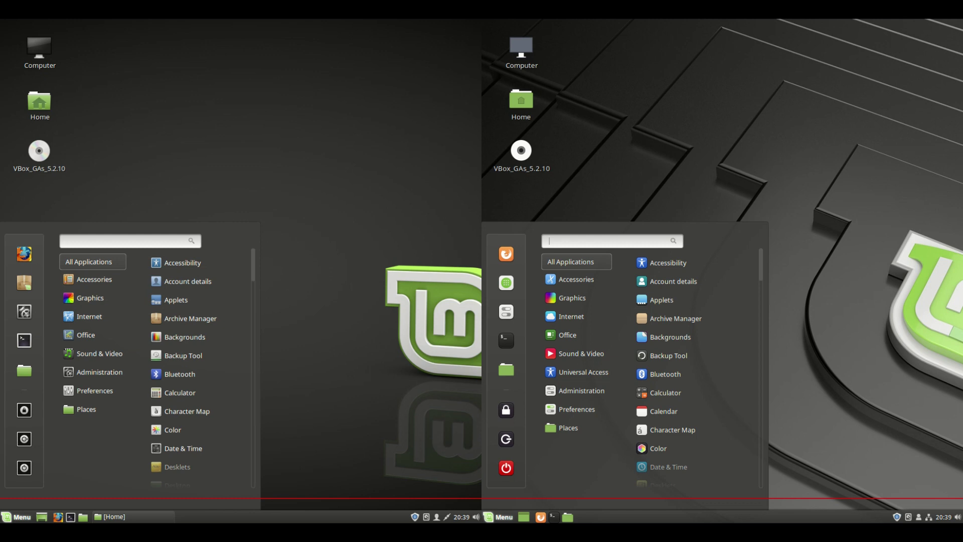
{"action": "key", "text": "Escape"}
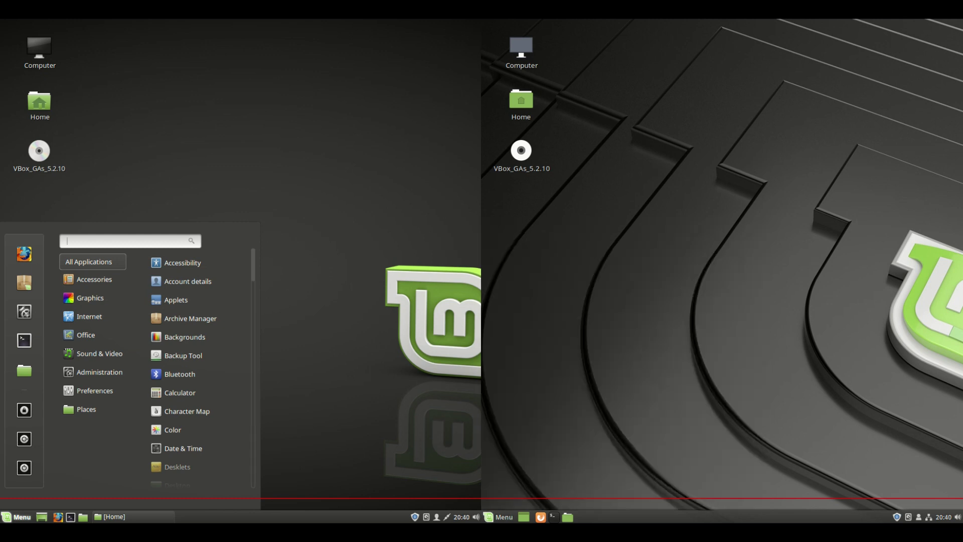
{"action": "key", "text": "Escape"}
- Open a file manager window showing the Home folder on each of the two Mint desktops
{"action": "left_click", "coordinate": [83, 516]}
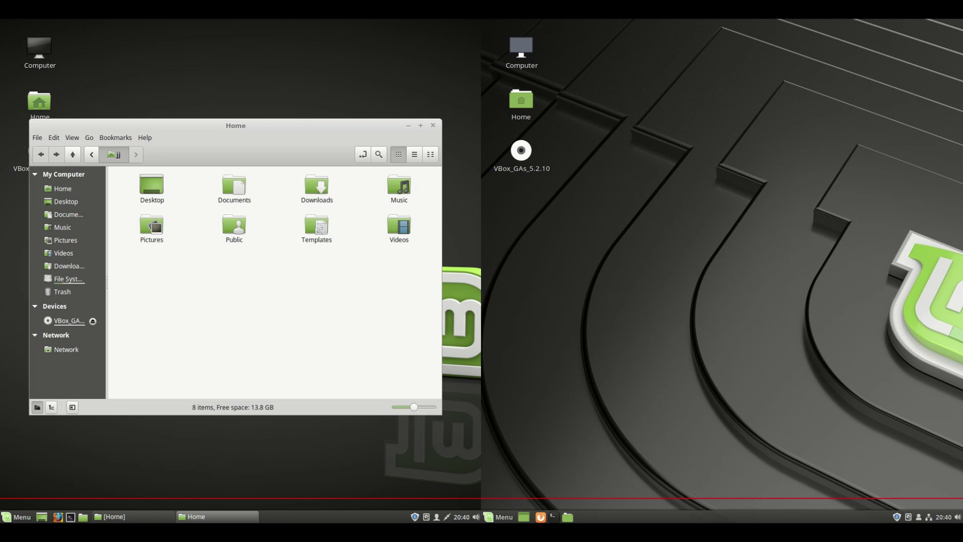
{"action": "left_click_drag", "start_coordinate": [235, 125], "coordinate": [242, 101]}
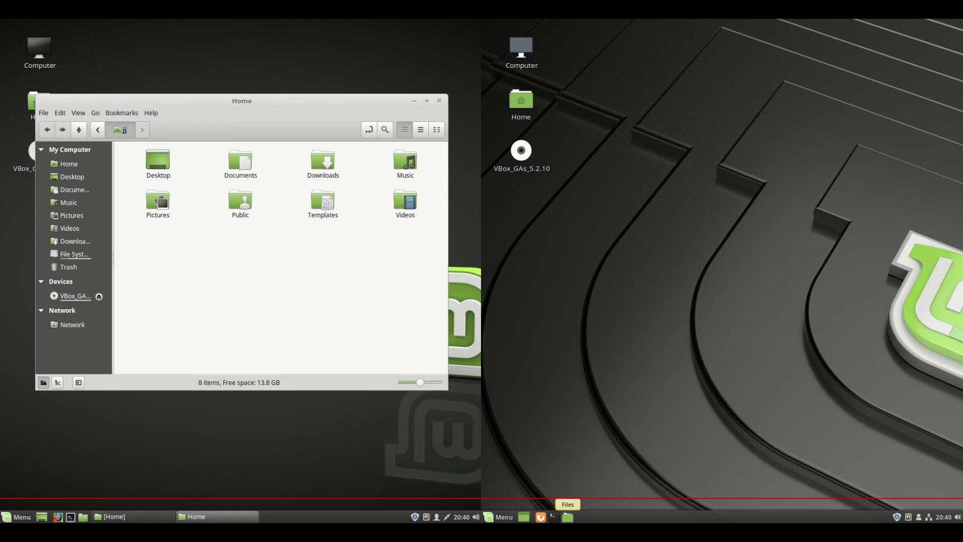
{"action": "left_click", "coordinate": [567, 517]}
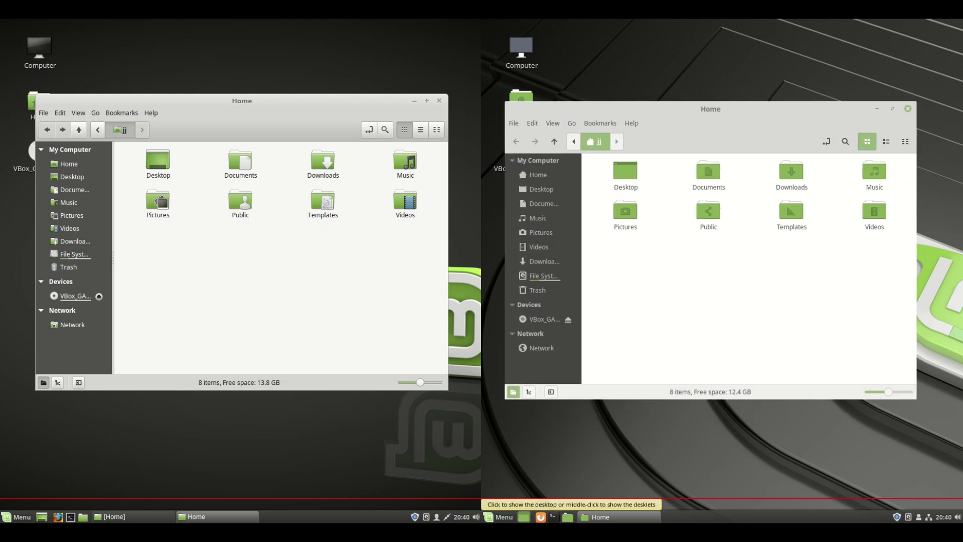
- Check the Nemo version in the About information on both desktops and close both dialogs
{"action": "left_click", "coordinate": [631, 123]}
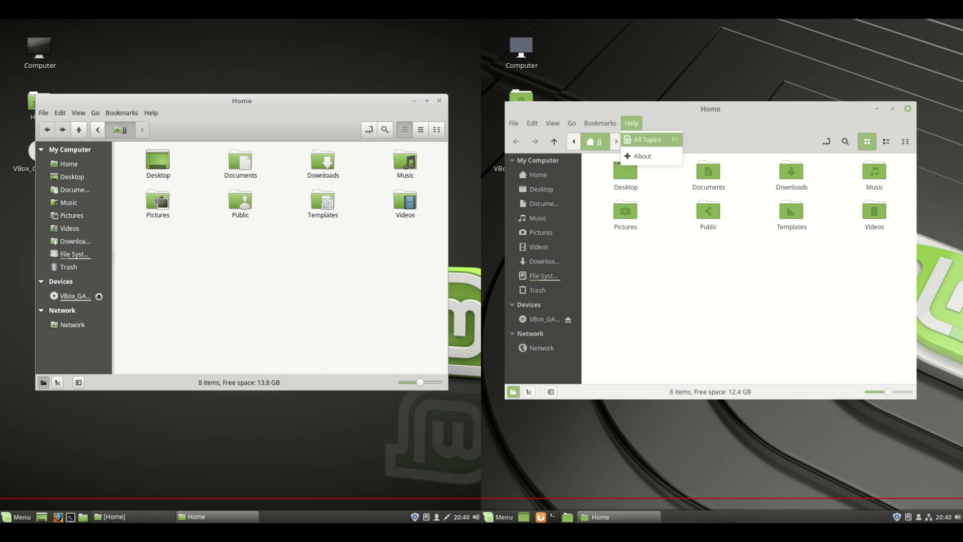
{"action": "left_click", "coordinate": [639, 157]}
{"action": "left_click", "coordinate": [151, 113]}
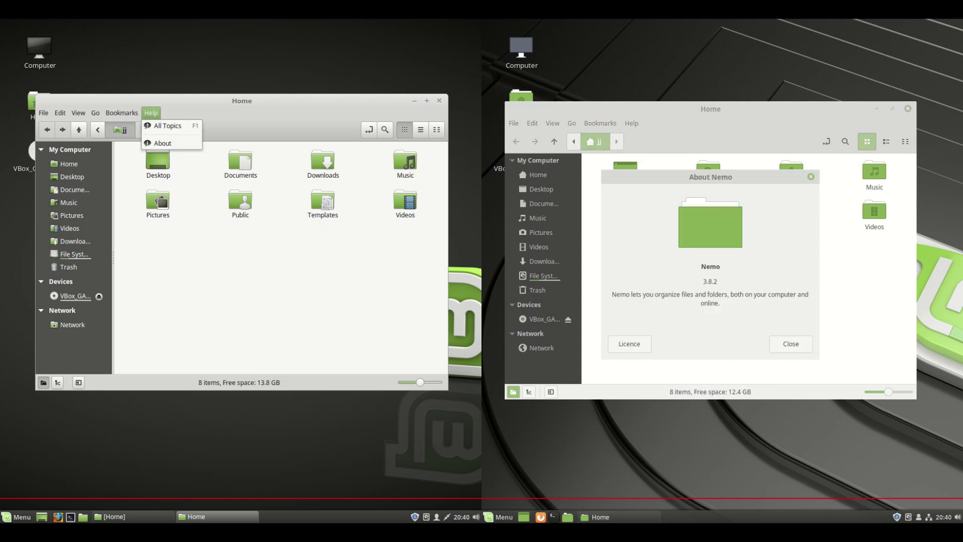
{"action": "left_click", "coordinate": [165, 143]}
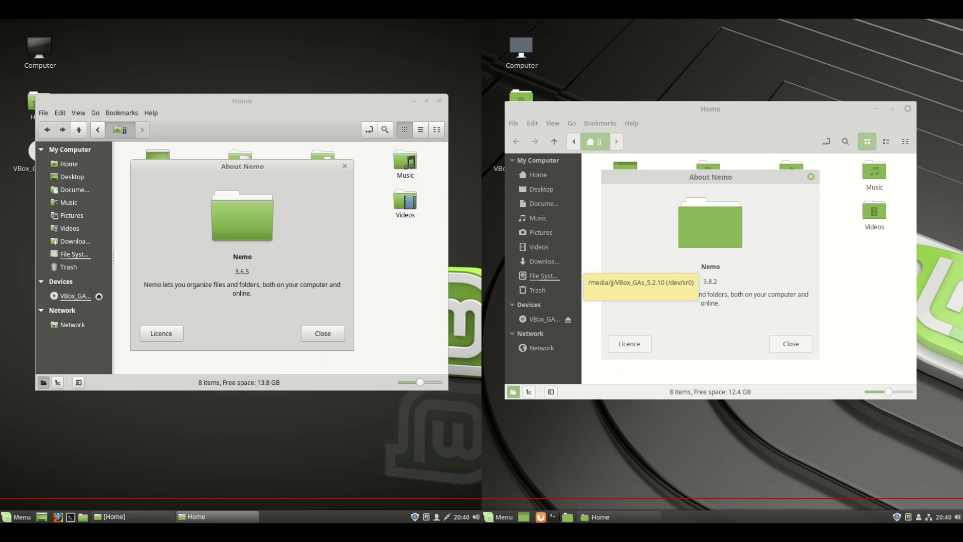
{"action": "key", "text": "Escape"}
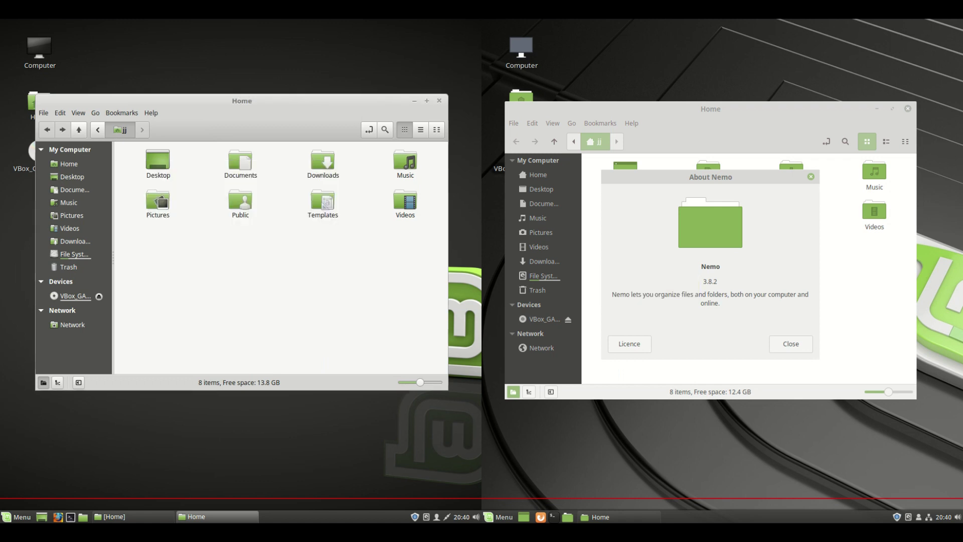
{"action": "key", "text": "Escape"}
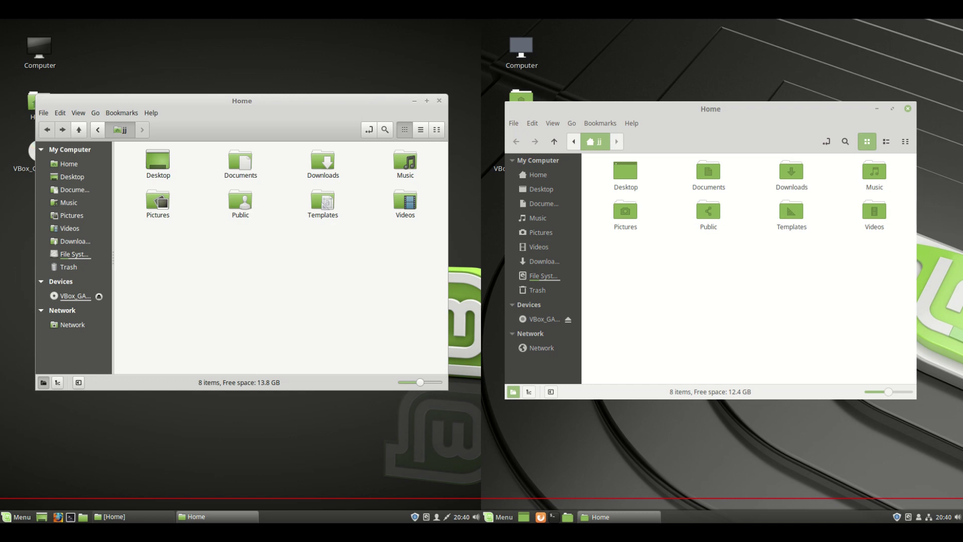
- Close the Home folder windows on both desktops
{"action": "mouse_move", "coordinate": [888, 391]}
{"action": "left_mouse_down"}
{"action": "mouse_move", "coordinate": [906, 391]}
{"action": "mouse_move", "coordinate": [888, 392]}
{"action": "left_mouse_up"}
{"action": "left_click", "coordinate": [907, 108]}
{"action": "key", "text": "alt+F4"}
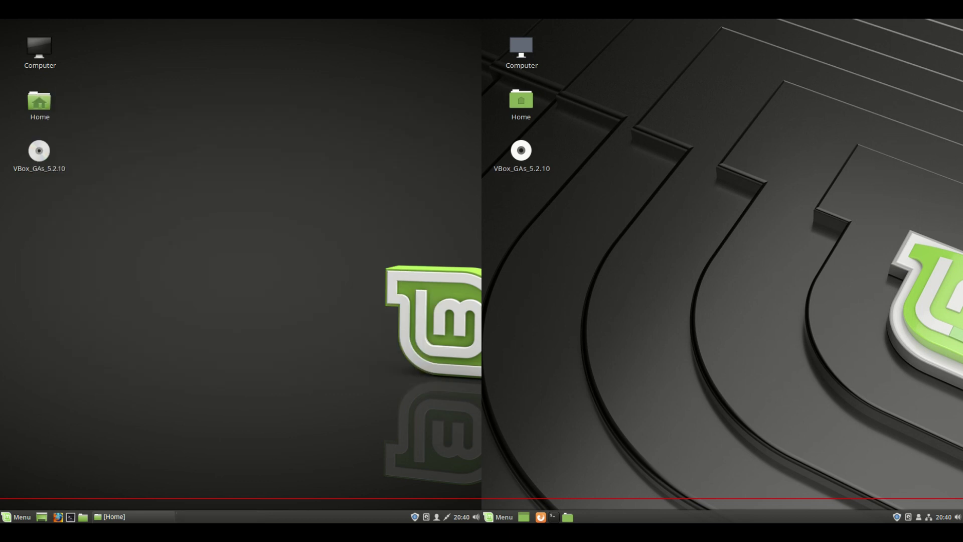
- Open a terminal on each desktop and run cinnamon --version in the older Mint's terminal
{"action": "left_click", "coordinate": [70, 516]}
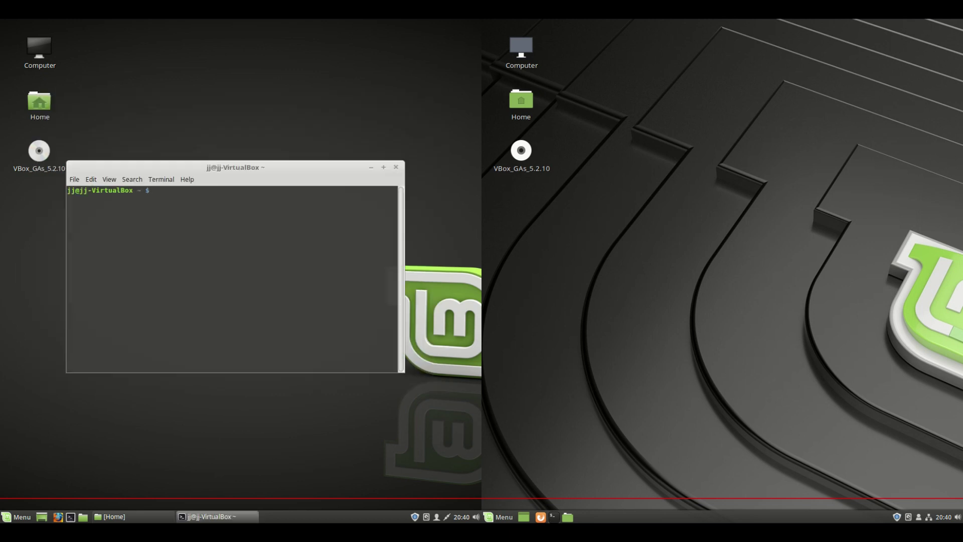
{"action": "left_click", "coordinate": [553, 517]}
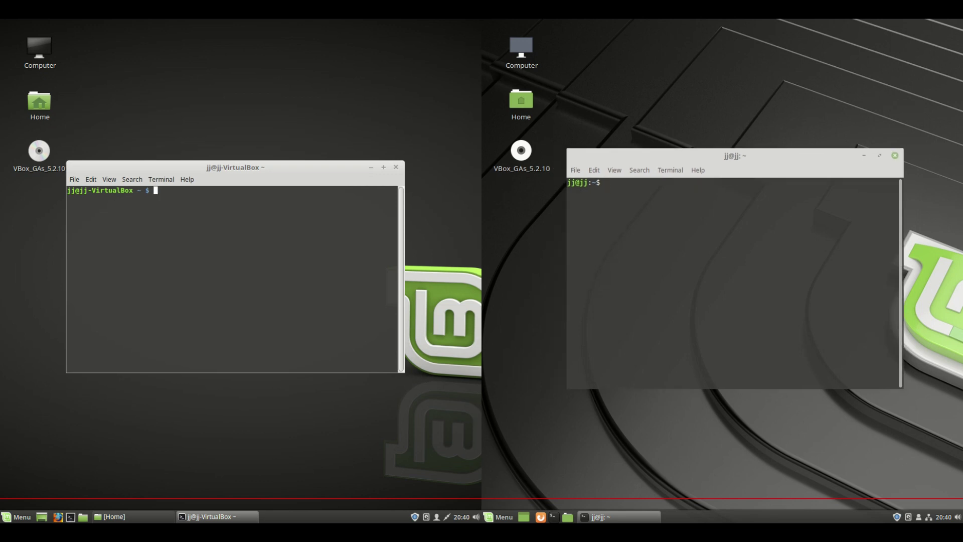
{"action": "type", "text": "cinnamon --version"}
{"action": "key", "text": "Return"}
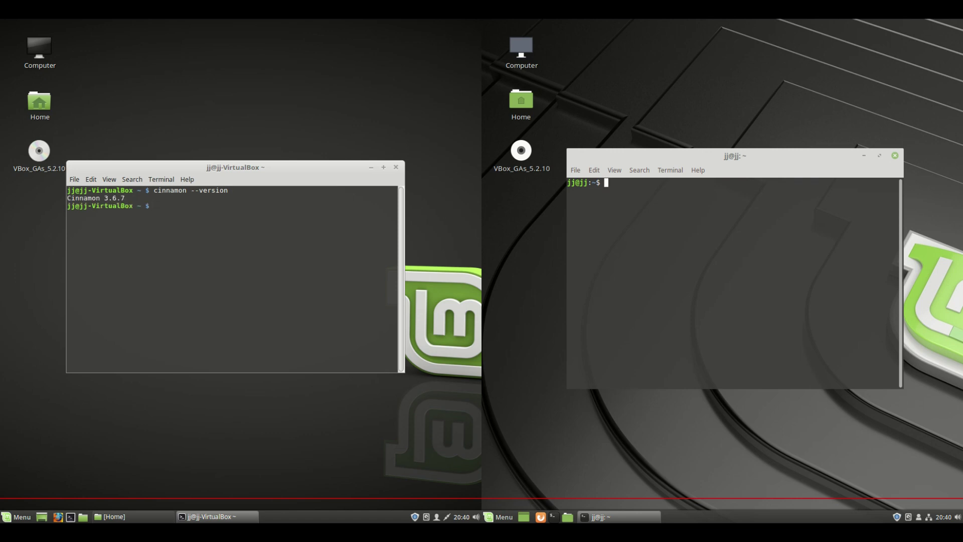
- Run cinnamon --version in the newer Mint's terminal, correcting the misspelled --verison option
{"action": "type", "text": "cinnamon --verison"}
{"action": "key", "text": "Return"}
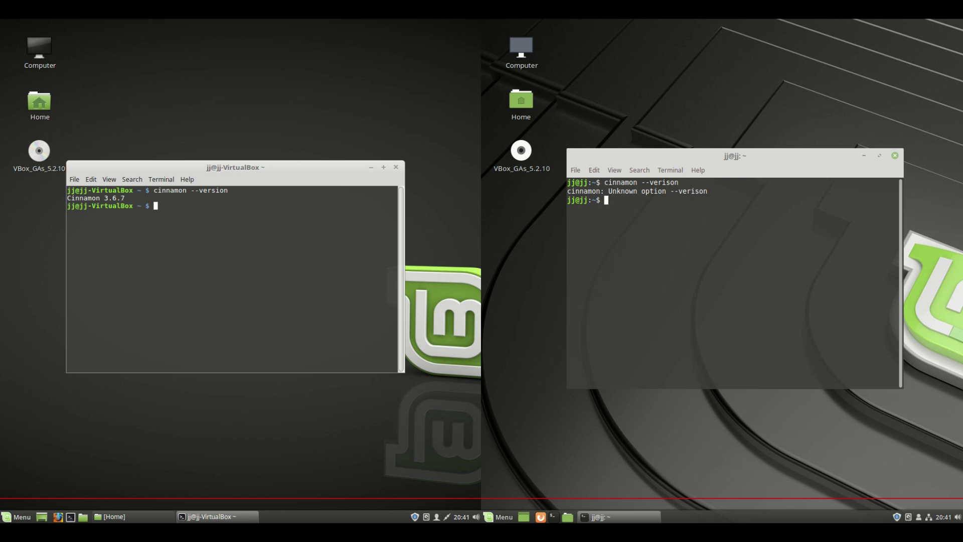
{"action": "key", "text": "Up"}
{"action": "key", "text": "BackSpace"}
{"action": "key", "text": "BackSpace"}
{"action": "key", "text": "BackSpace"}
{"action": "key", "text": "BackSpace"}
{"action": "type", "text": "sion"}
{"action": "key", "text": "Return"}
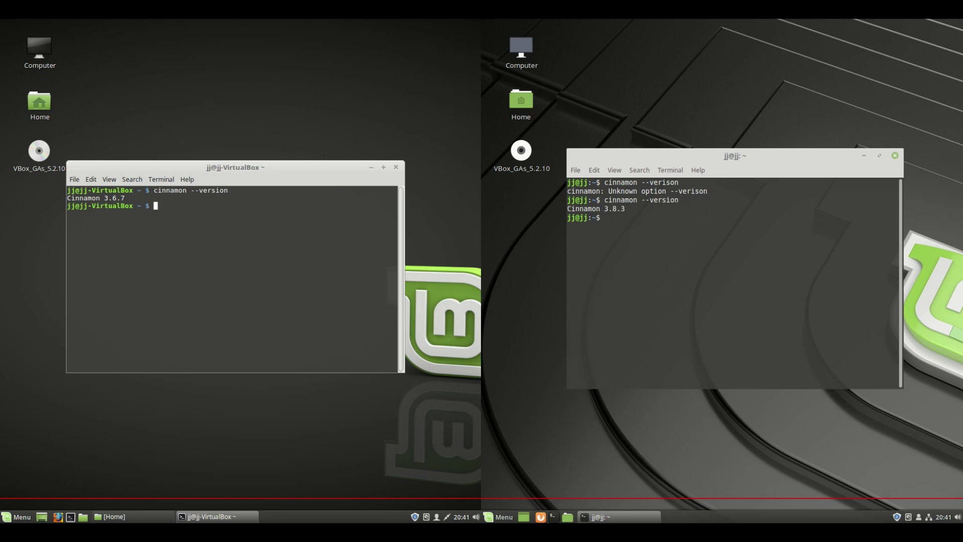
{"action": "mouse_move", "coordinate": [734, 156]}
{"action": "left_mouse_down"}
{"action": "mouse_move", "coordinate": [720, 163]}
{"action": "mouse_move", "coordinate": [727, 170]}
{"action": "left_mouse_up"}
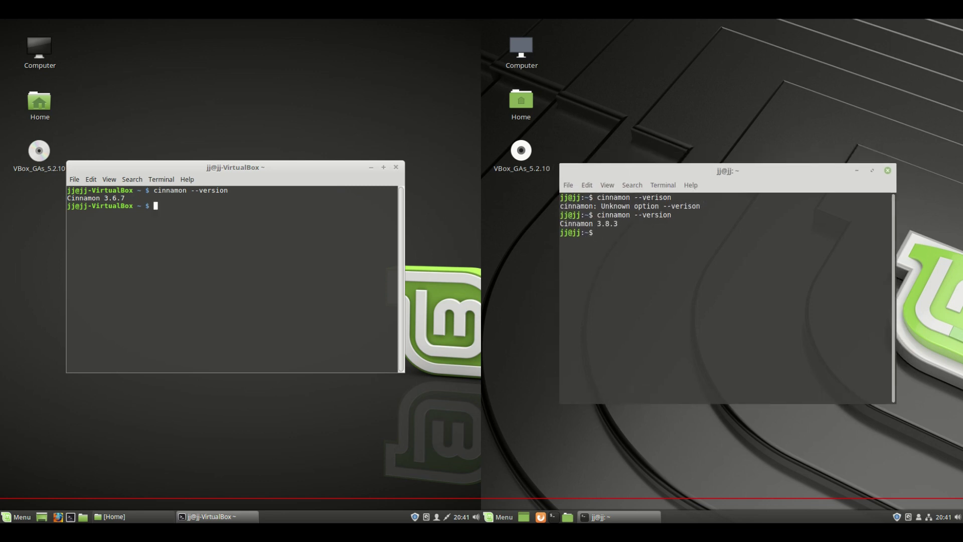
{"action": "mouse_move", "coordinate": [601, 224]}
{"action": "left_mouse_down"}
{"action": "mouse_move", "coordinate": [621, 223]}
{"action": "mouse_move", "coordinate": [585, 223]}
{"action": "mouse_move", "coordinate": [613, 223]}
{"action": "left_mouse_up"}
{"action": "left_click", "coordinate": [613, 223]}
{"action": "mouse_move", "coordinate": [727, 170]}
{"action": "left_mouse_down"}
{"action": "mouse_move", "coordinate": [717, 162]}
{"action": "mouse_move", "coordinate": [728, 154]}
{"action": "left_mouse_up"}
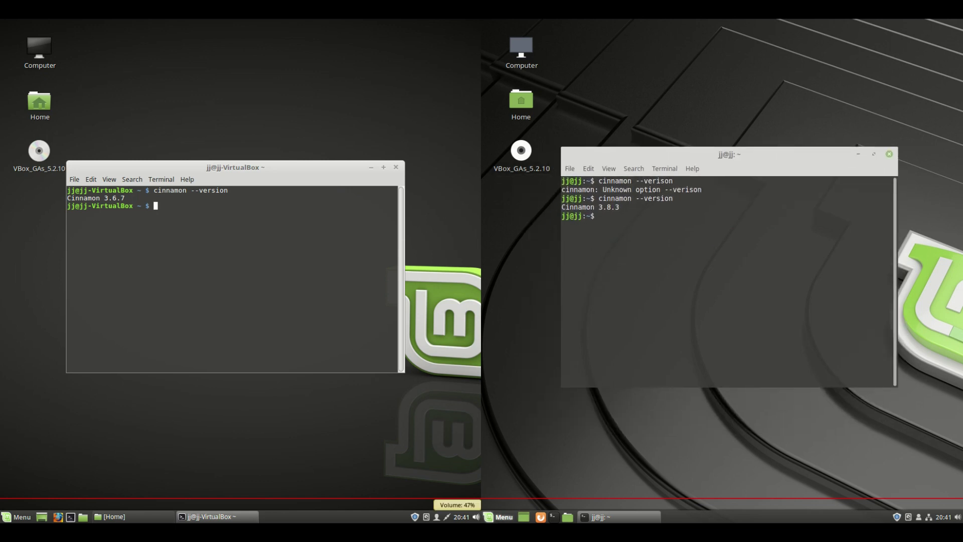
- Compare the application menus and the desktop context menus of both Mint desktops, and close them all
{"action": "left_click", "coordinate": [499, 516]}
{"action": "left_click", "coordinate": [18, 517]}
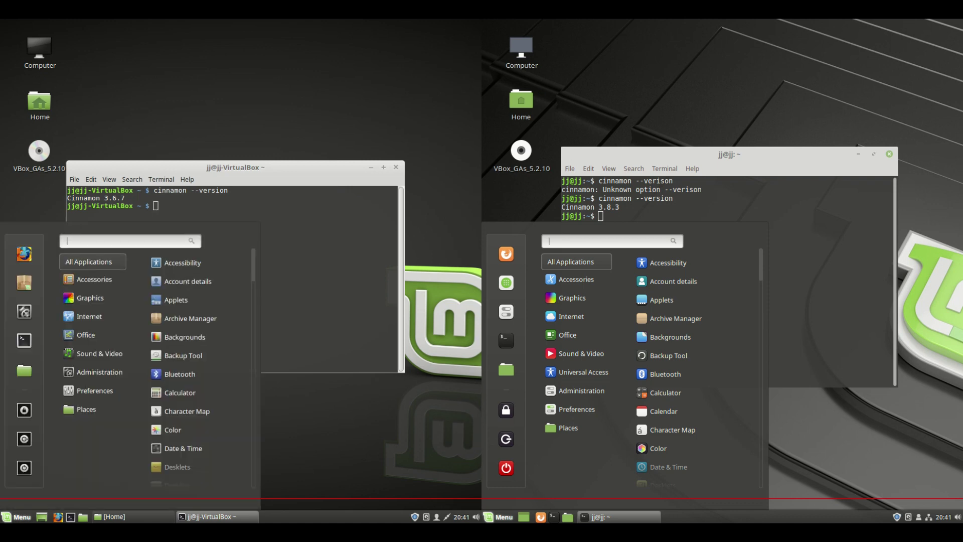
{"action": "key", "text": "Escape"}
{"action": "right_click", "coordinate": [268, 63]}
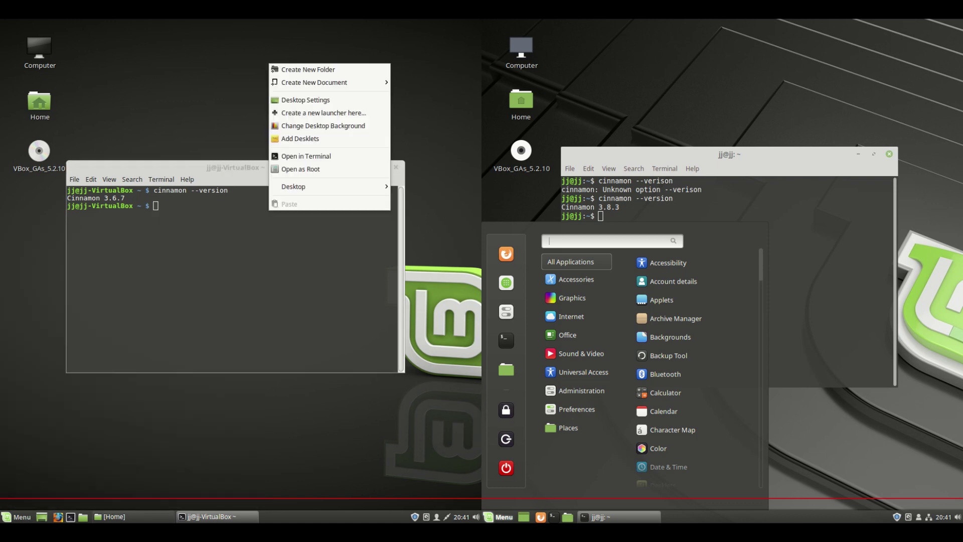
{"action": "key", "text": "Escape"}
{"action": "right_click", "coordinate": [726, 70]}
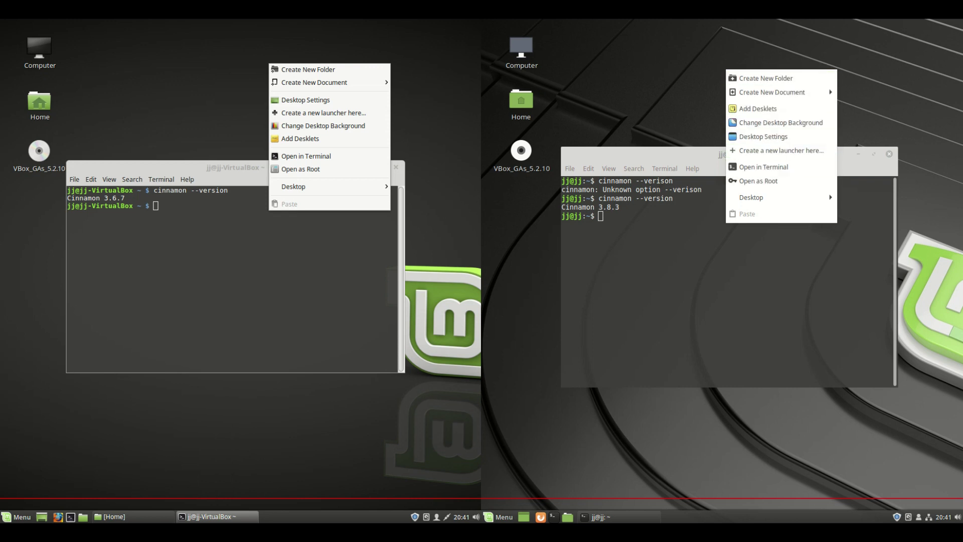
{"action": "key", "text": "Escape"}
{"action": "key", "text": "Escape"}
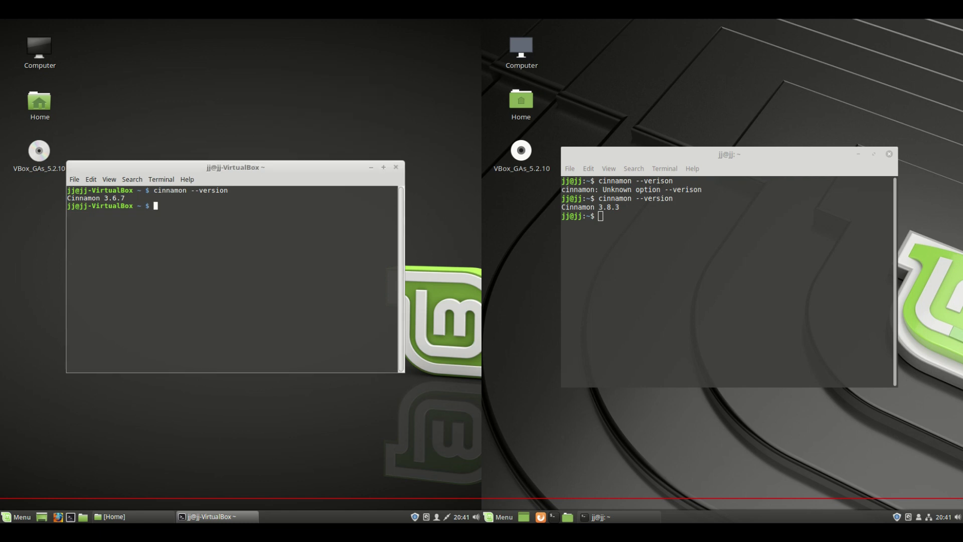
- Run uname -a in the terminals of both desktops to display their kernel information
{"action": "type", "text": "uname -a"}
{"action": "key", "text": "Return"}
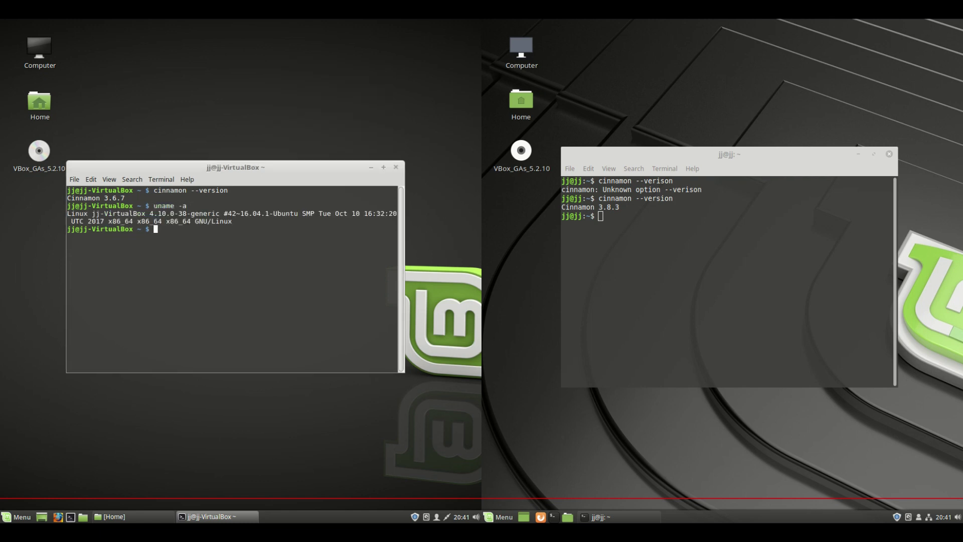
{"action": "left_click", "coordinate": [600, 215]}
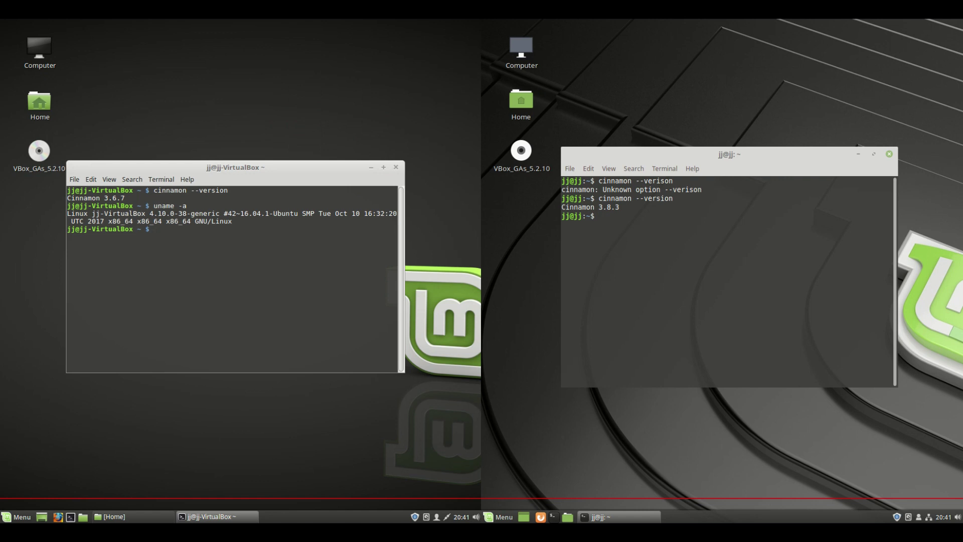
{"action": "type", "text": "uname -s"}
{"action": "key", "text": "Return"}
{"action": "key", "text": "Up"}
{"action": "key", "text": "Return"}
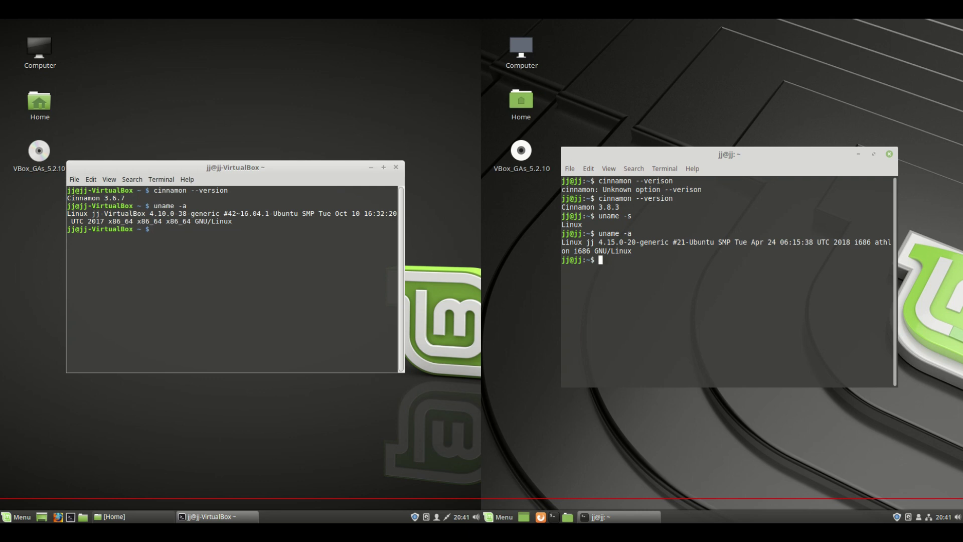
- Compare the kernel version numbers in the uname output of both terminals, highlighting the one on the older Mint
{"action": "mouse_move", "coordinate": [602, 251]}
{"action": "left_mouse_down"}
{"action": "mouse_move", "coordinate": [637, 250]}
{"action": "mouse_move", "coordinate": [595, 242]}
{"action": "mouse_move", "coordinate": [606, 233]}
{"action": "mouse_move", "coordinate": [635, 242]}
{"action": "mouse_move", "coordinate": [615, 242]}
{"action": "left_mouse_up"}
{"action": "left_click", "coordinate": [635, 242]}
{"action": "left_click", "coordinate": [615, 243]}
{"action": "left_click_drag", "start_coordinate": [150, 214], "coordinate": [170, 213]}
{"action": "left_click_drag", "start_coordinate": [235, 167], "coordinate": [222, 158]}
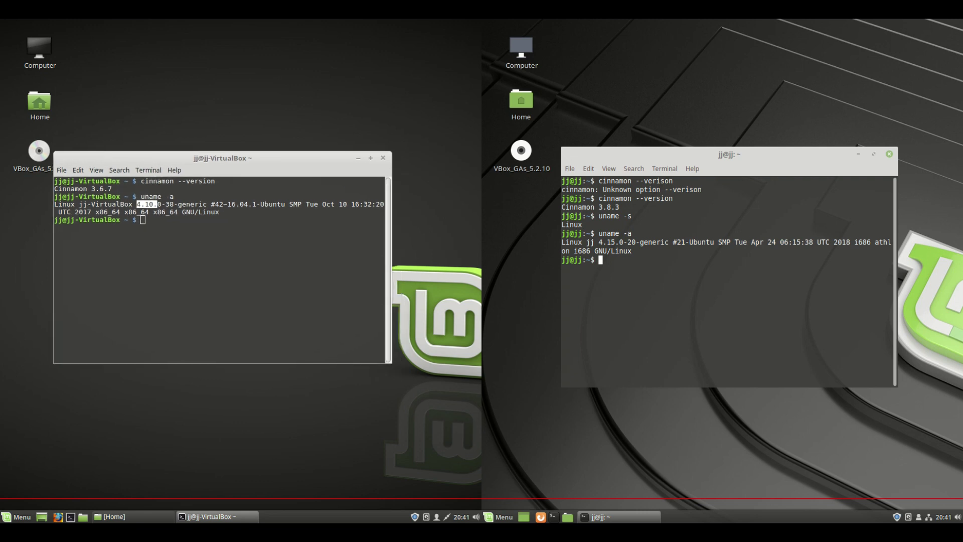
{"action": "left_click_drag", "start_coordinate": [153, 204], "coordinate": [137, 196]}
{"action": "left_click", "coordinate": [137, 197]}
{"action": "left_click_drag", "start_coordinate": [222, 158], "coordinate": [242, 189]}
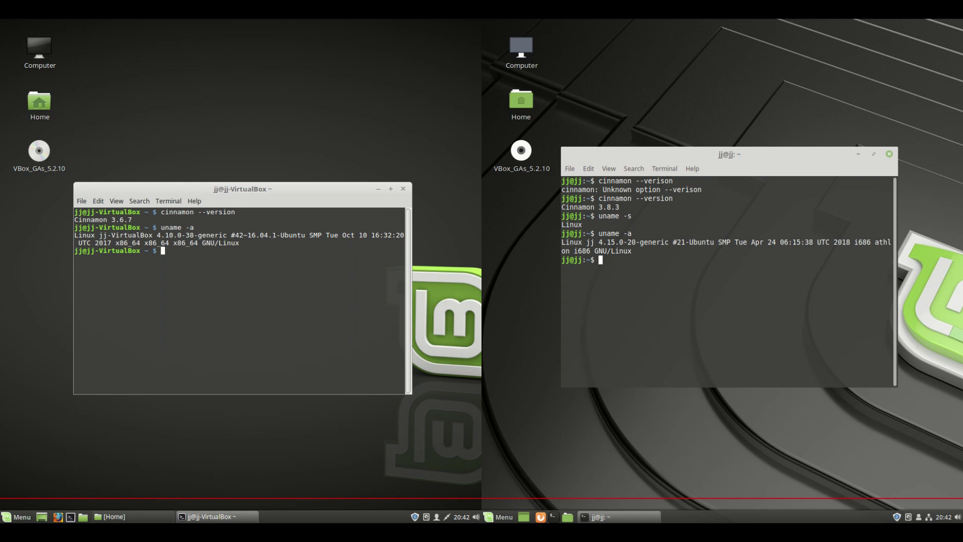
- Try running htop on the older Mint, and install it with sudo apt install htop, entering the account password
{"action": "type", "text": "htop"}
{"action": "key", "text": "Return"}
{"action": "type", "text": "sudo "}
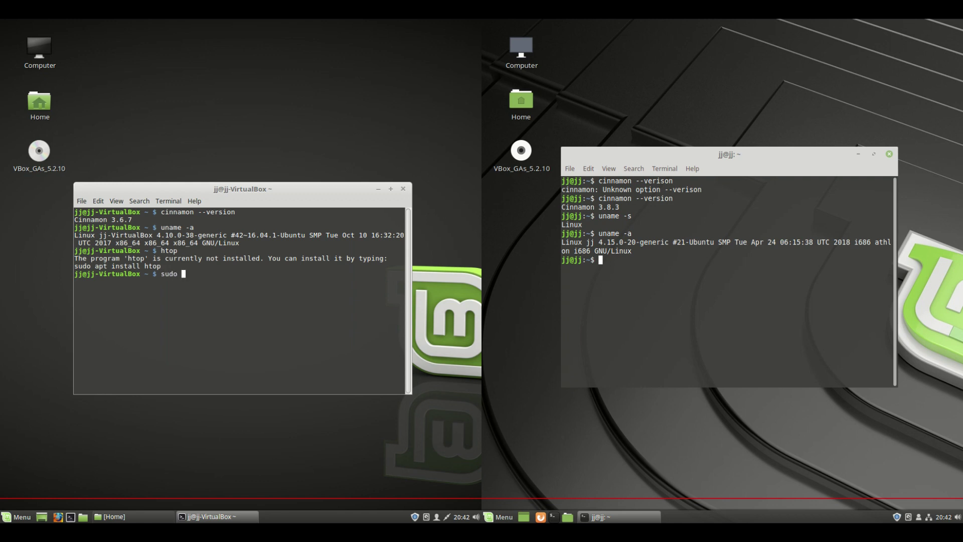
{"action": "type", "text": "apt install htop"}
{"action": "key", "text": "Return"}
{"action": "key", "text": "Return"}
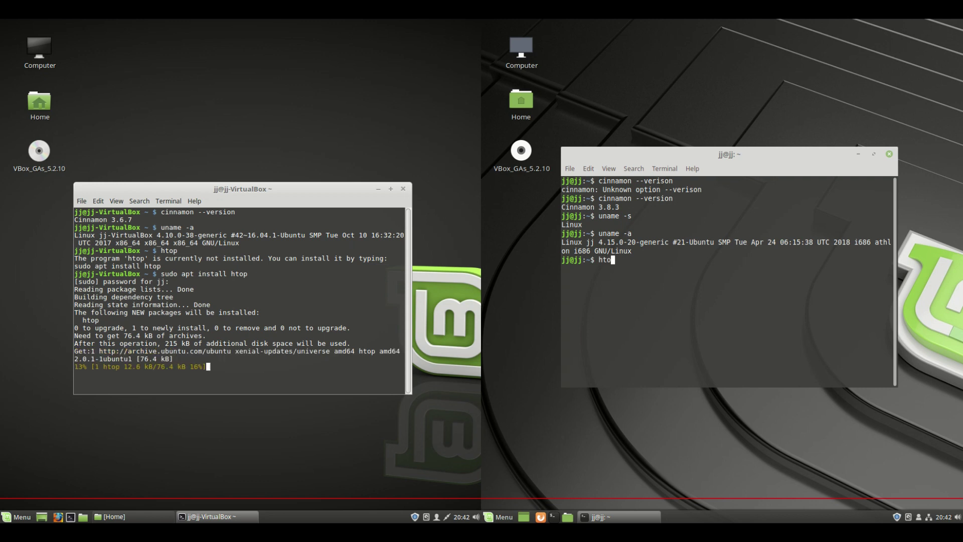
- Start htop in the terminals of both desktops to compare their resource usage
{"action": "type", "text": "p"}
{"action": "key", "text": "Return"}
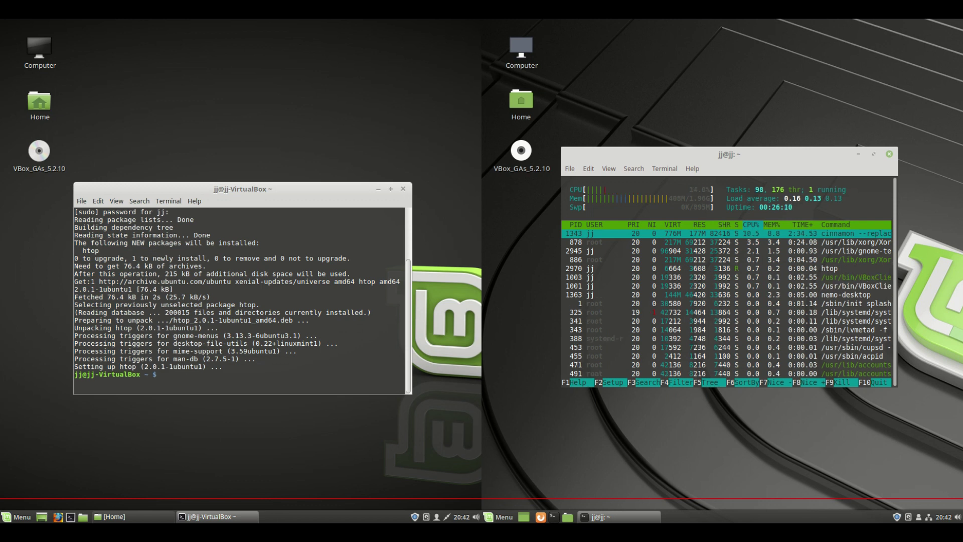
{"action": "type", "text": "htop"}
{"action": "key", "text": "Return"}
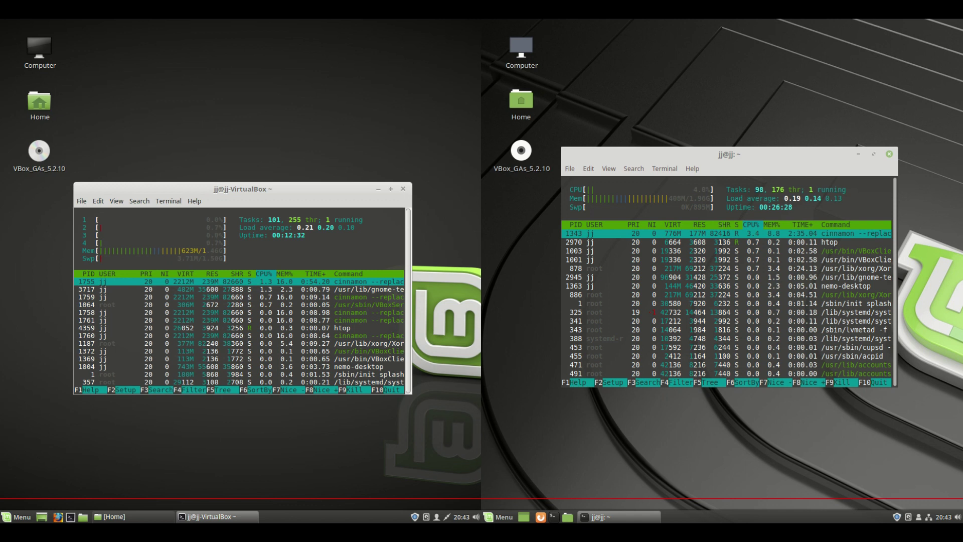
- Reposition the htop terminals on both desktops to compare their processor and memory usage side by side
{"action": "left_click_drag", "start_coordinate": [729, 154], "coordinate": [738, 156]}
{"action": "left_click", "coordinate": [236, 175]}
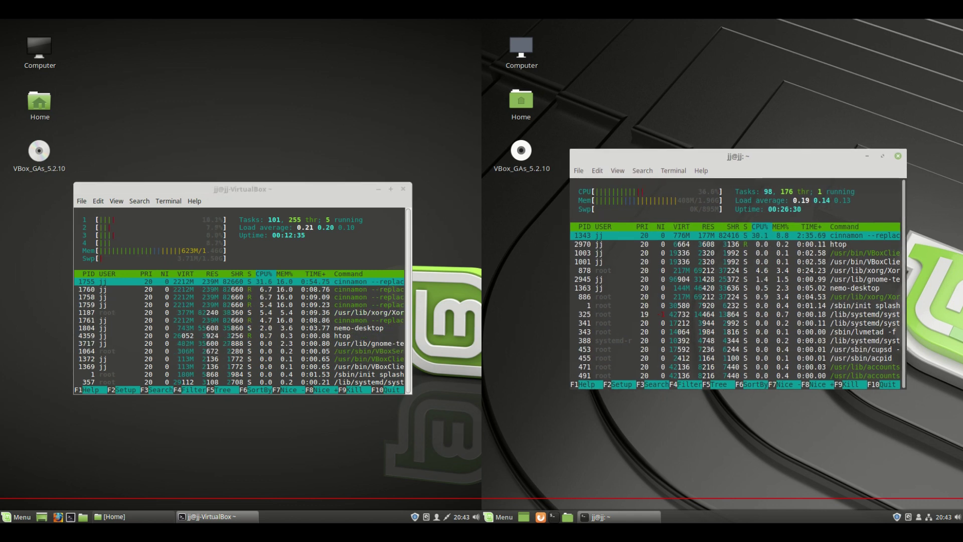
{"action": "mouse_move", "coordinate": [242, 189]}
{"action": "left_mouse_down"}
{"action": "mouse_move", "coordinate": [266, 185]}
{"action": "mouse_move", "coordinate": [252, 183]}
{"action": "left_mouse_up"}
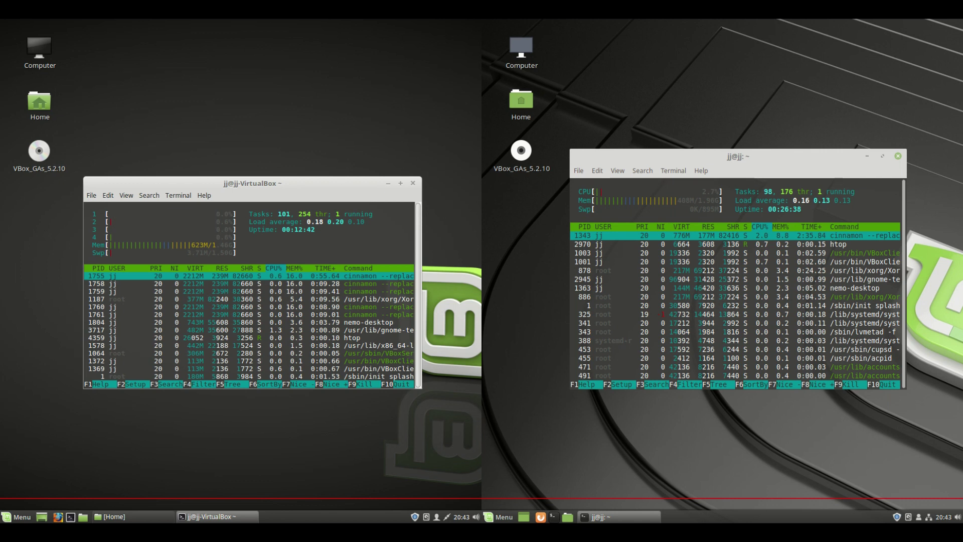
{"action": "left_click_drag", "start_coordinate": [253, 183], "coordinate": [240, 174]}
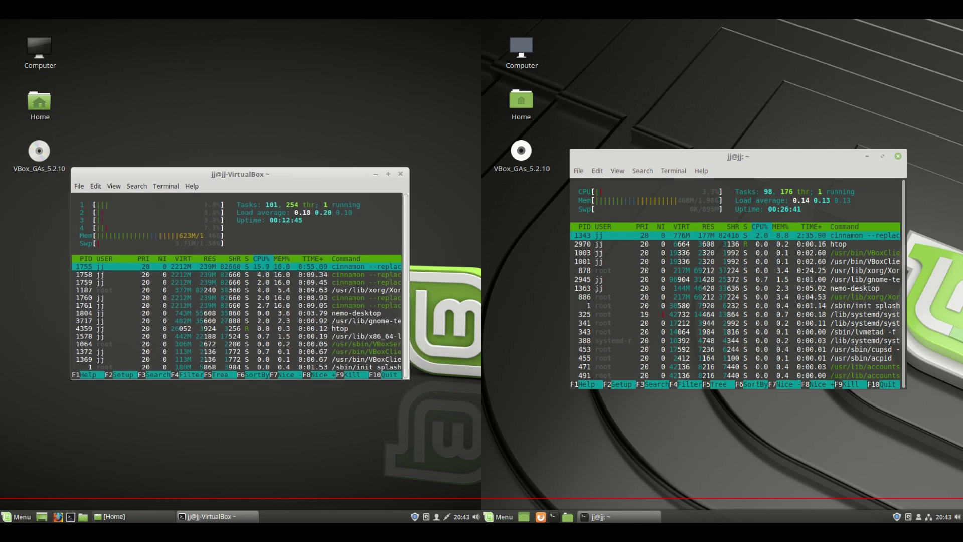
- Open a second terminal on the older Mint and run lsb_release -a to display its release details
{"action": "key", "text": "ctrl+alt+t"}
{"action": "type", "text": "lsnb"}
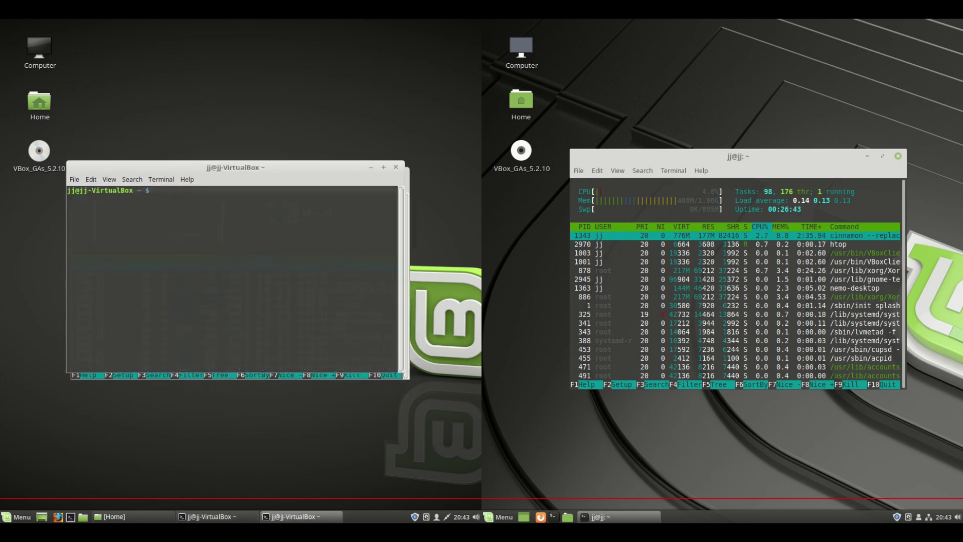
{"action": "key", "text": "BackSpace"}
{"action": "key", "text": "BackSpace"}
{"action": "type", "text": "b_release -a"}
{"action": "key", "text": "Return"}
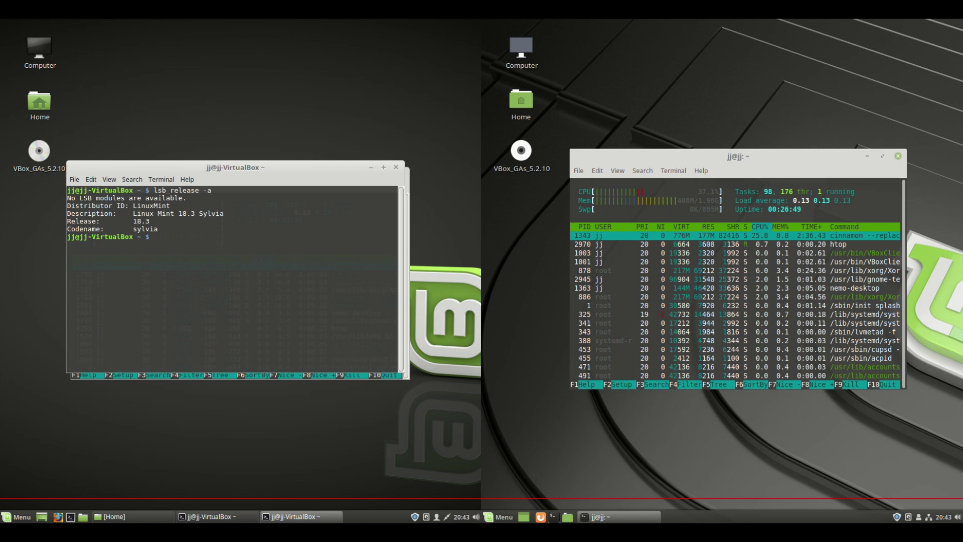
- Open a second terminal on the newer Mint and run lsb_release -a to display its release details
{"action": "key", "text": "ctrl+alt+t"}
{"action": "type", "text": "lsb"}
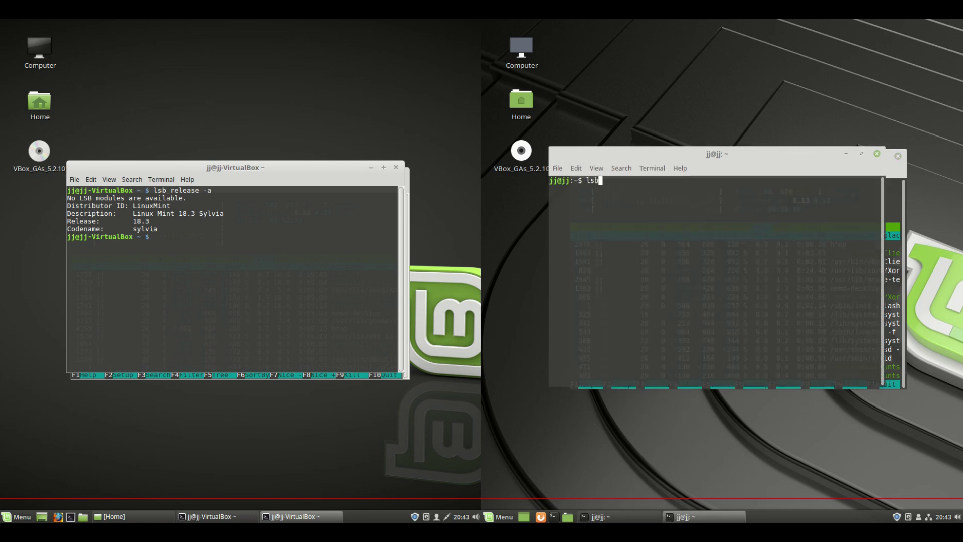
{"action": "type", "text": "_release -a"}
{"action": "key", "text": "Return"}
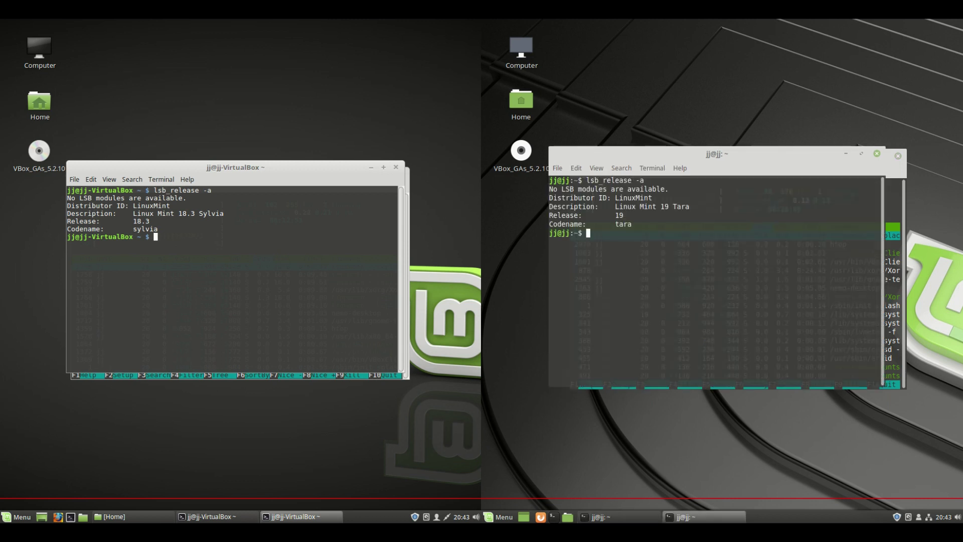
- Rearrange the terminals on both desktops, moving the older Mint's release details and the newer Mint's htop higher up
{"action": "left_click_drag", "start_coordinate": [716, 154], "coordinate": [728, 172]}
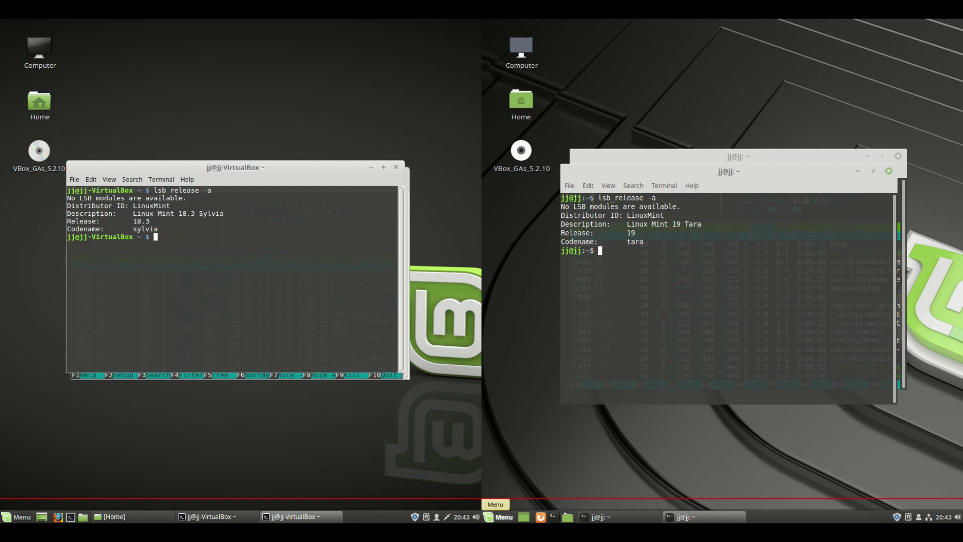
{"action": "left_click_drag", "start_coordinate": [268, 112], "coordinate": [287, 57]}
{"action": "left_click_drag", "start_coordinate": [276, 167], "coordinate": [280, 67]}
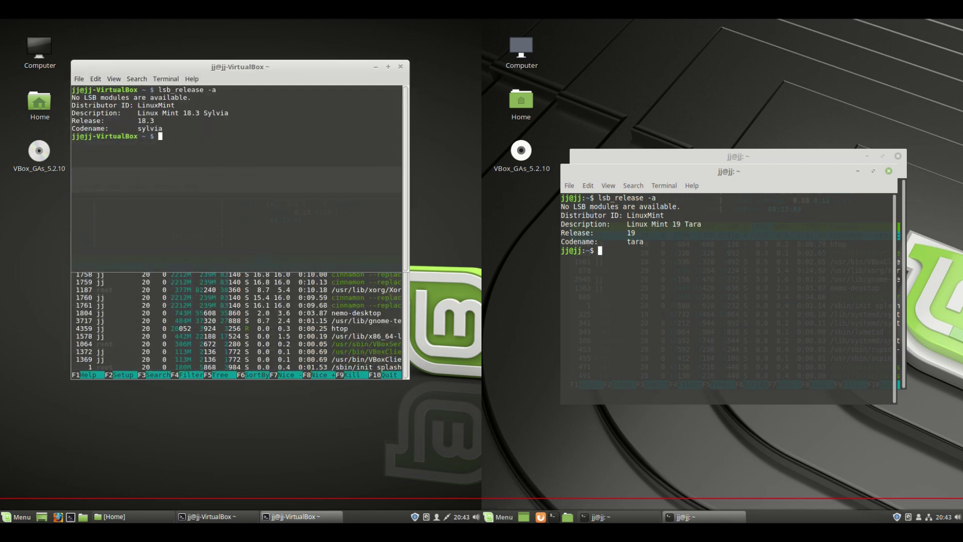
{"action": "left_click_drag", "start_coordinate": [737, 156], "coordinate": [791, 71]}
- Look at the older Mint's application menu and close it, then bring up the Home folder windows on both desktops
{"action": "key", "text": "super"}
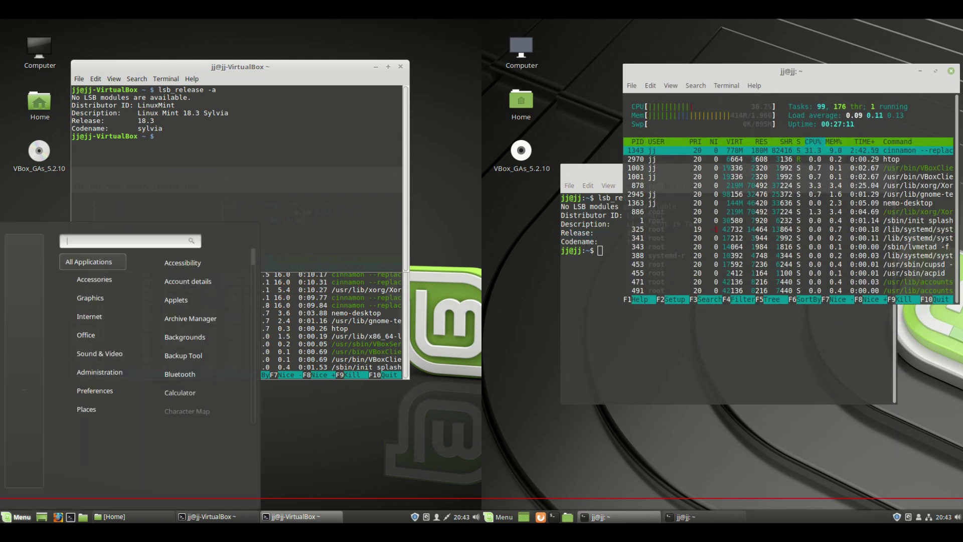
{"action": "key", "text": "super"}
{"action": "key", "text": "super"}
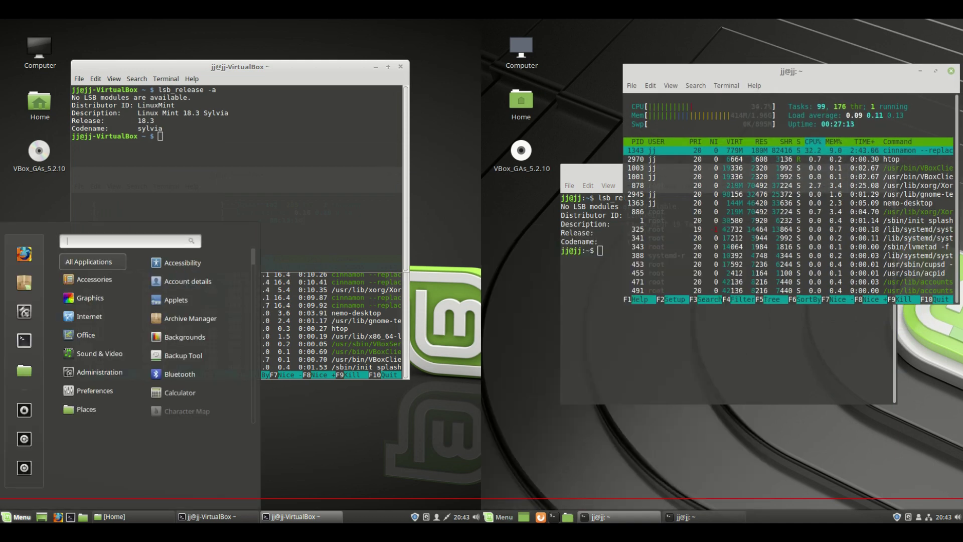
{"action": "key", "text": "Escape"}
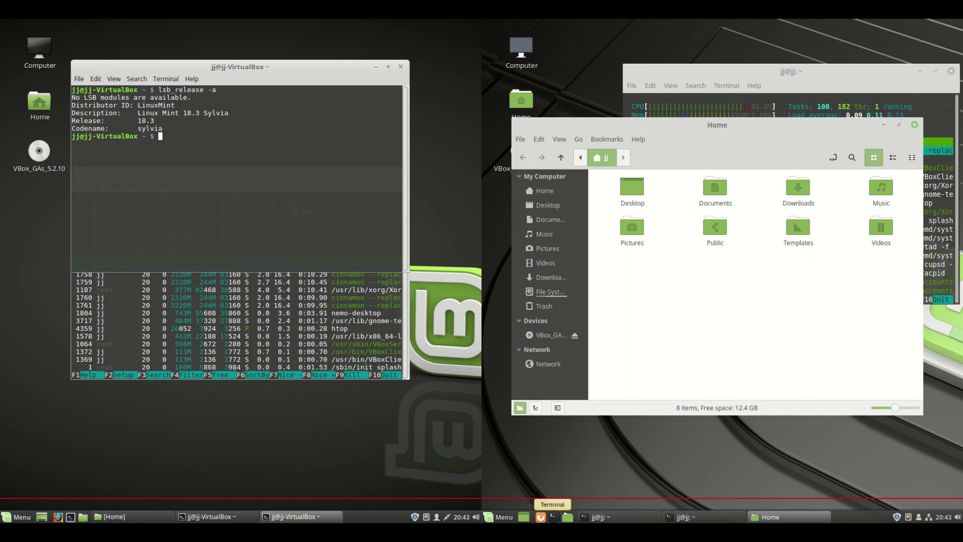
{"action": "key", "text": "alt+Tab"}
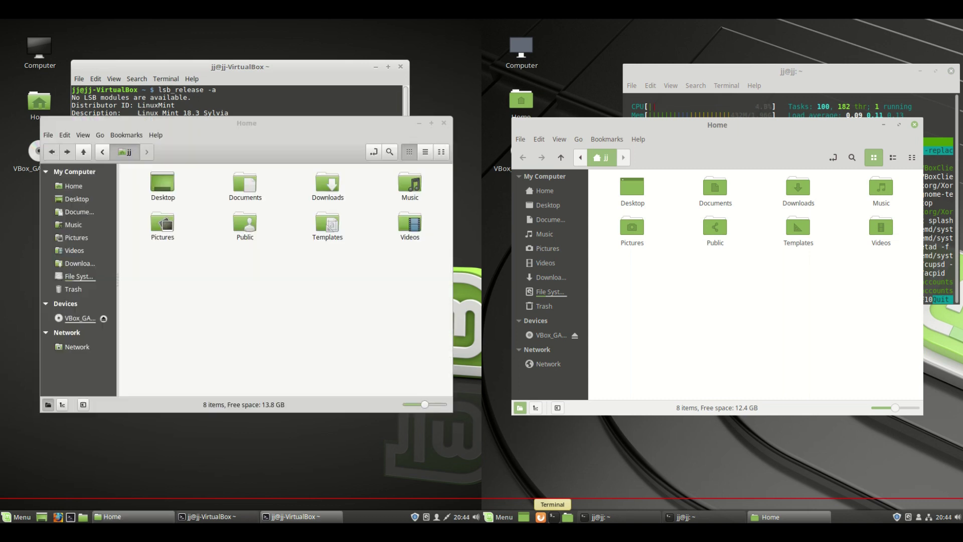